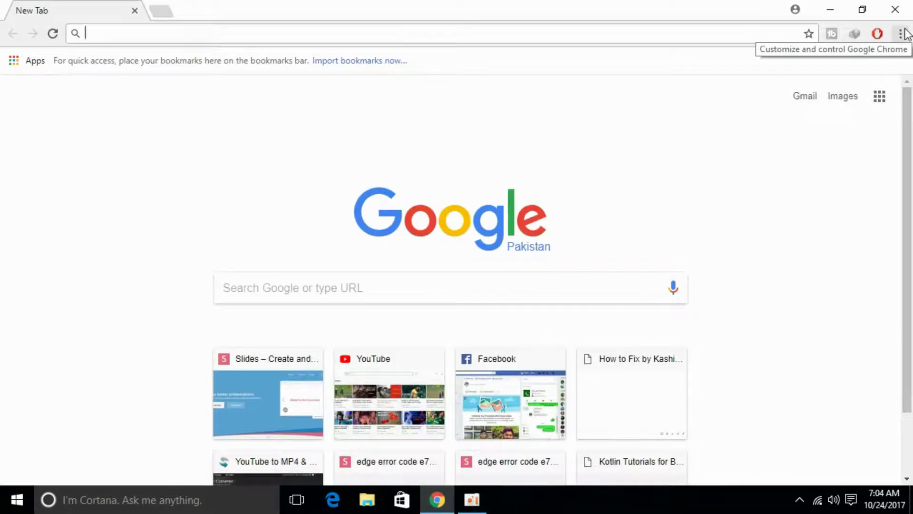
- Open Chrome's Extensions page via More tools in the main menu
click(902, 33)
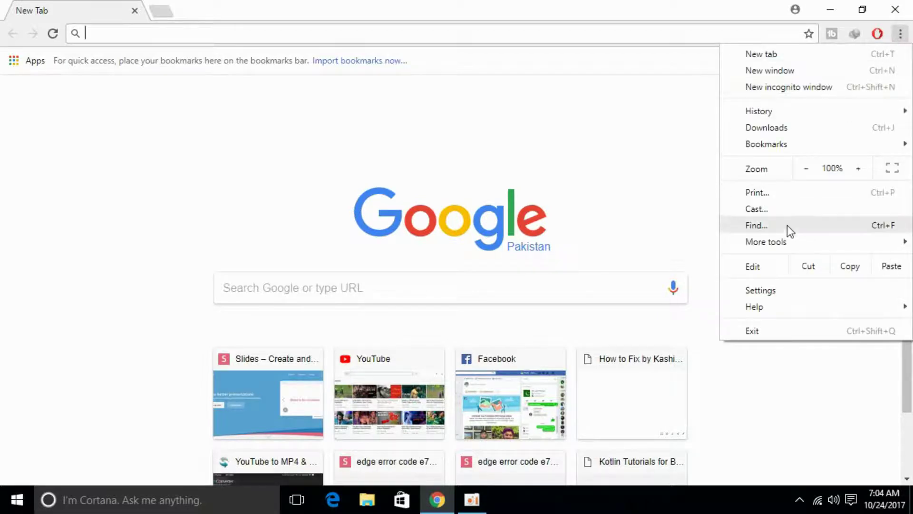
mouse_move(766, 242)
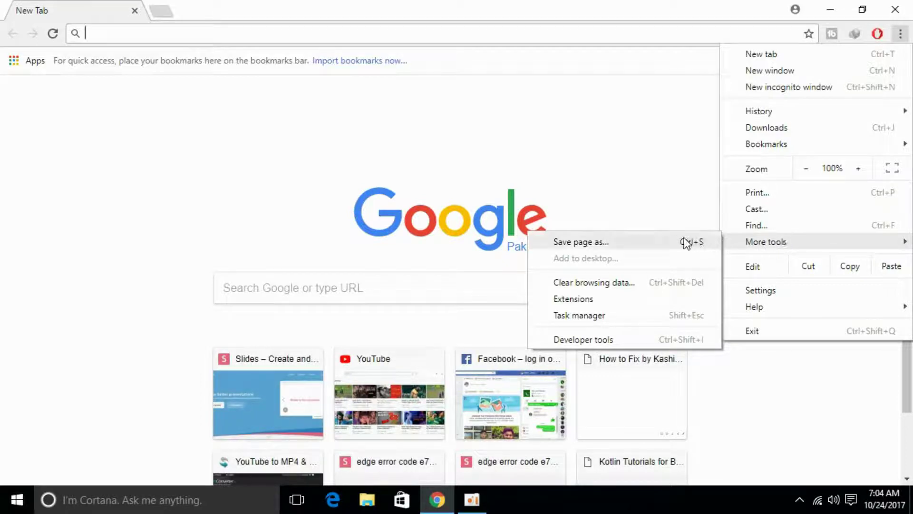
click(649, 299)
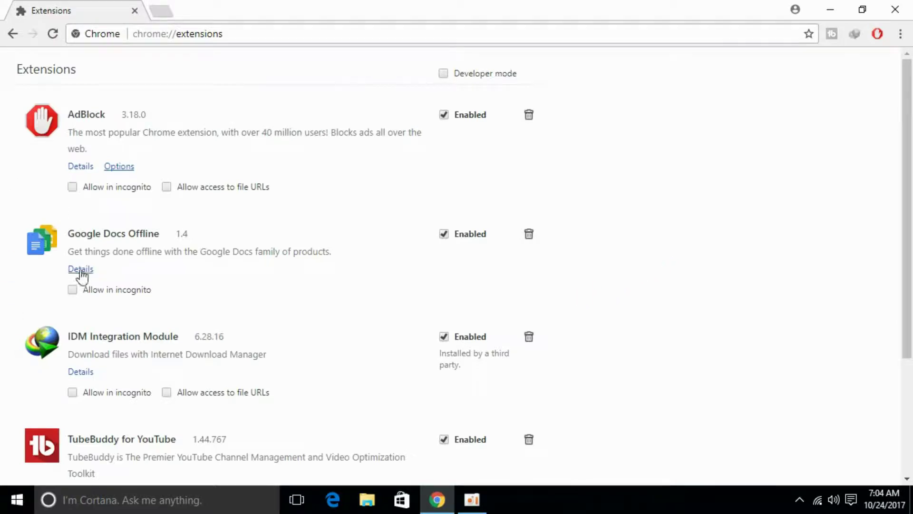
- Allow AdBlock in incognito windows and reopen Chrome's three-dot menu
click(91, 188)
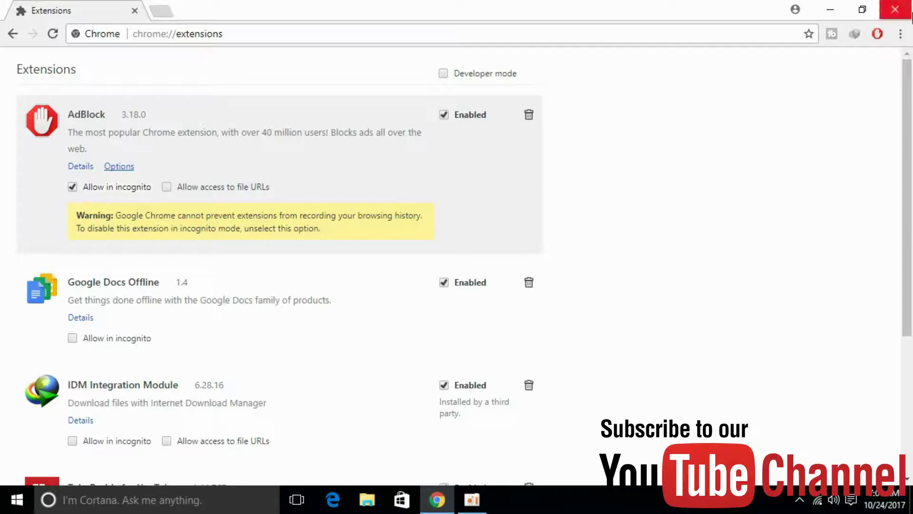
click(901, 33)
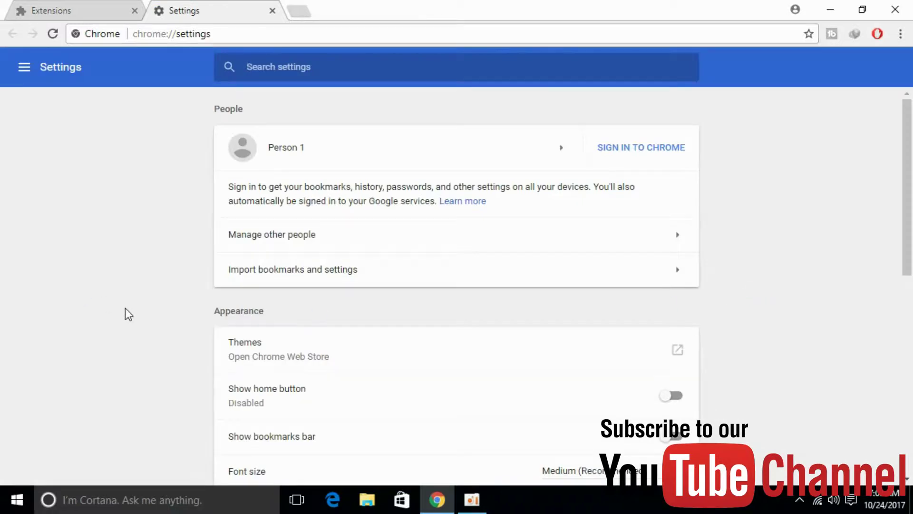
scroll(105, 286, down, 6)
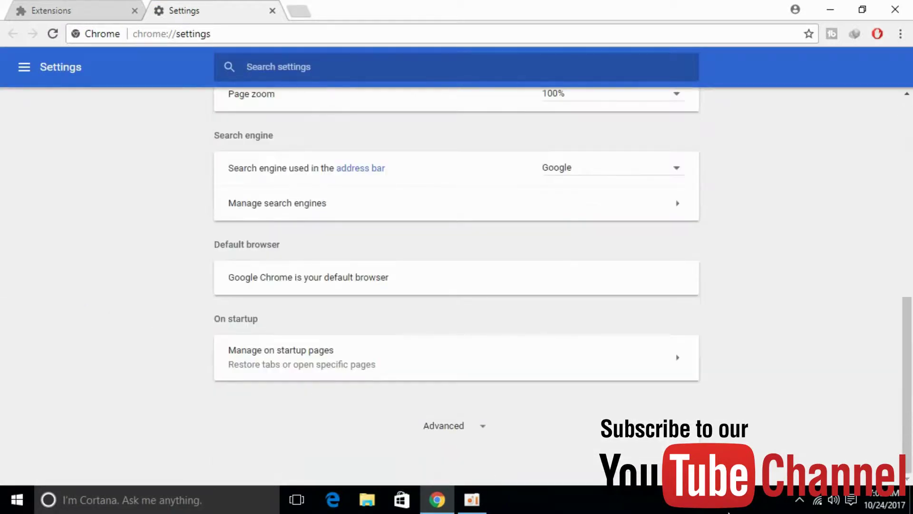
- Expand Advanced settings and go to Content settings under Privacy and security
click(434, 425)
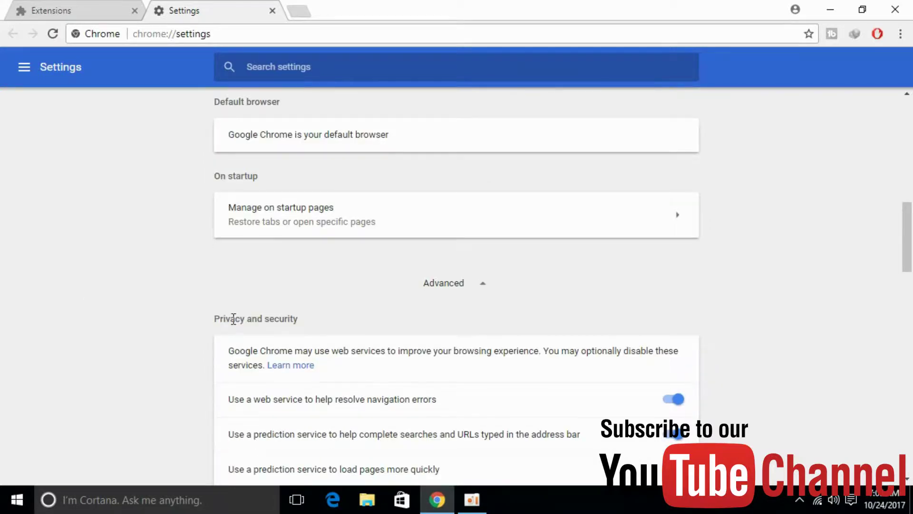
scroll(295, 333, down, 2)
scroll(297, 339, down, 4)
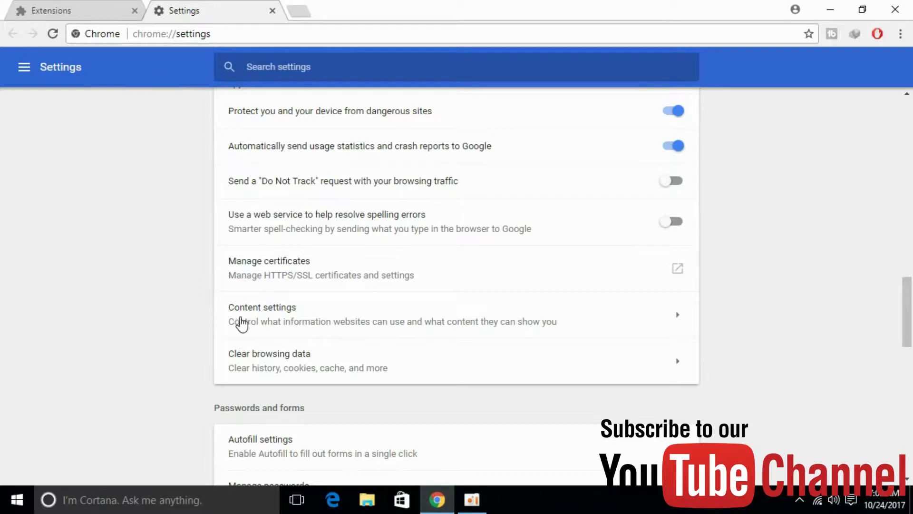
click(283, 321)
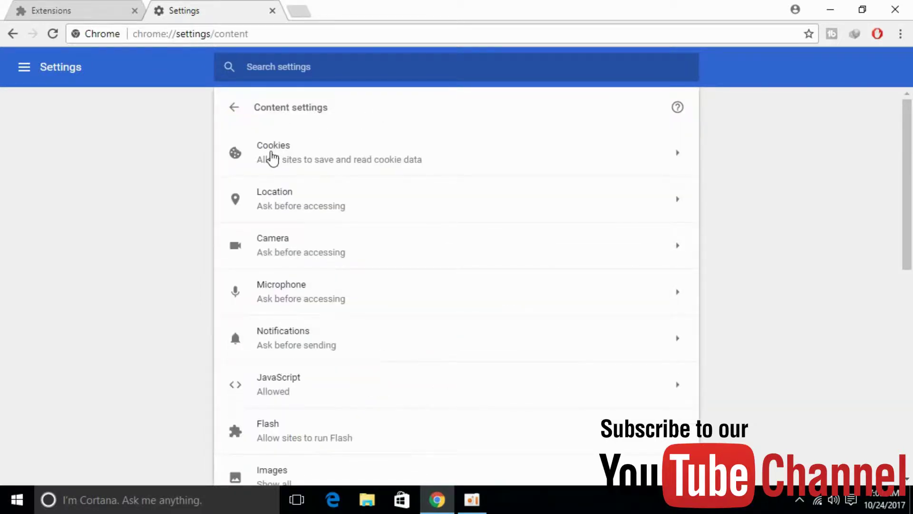
- Open Cookies and switch 'Allow sites to save and read cookie data' off, then back on
click(272, 158)
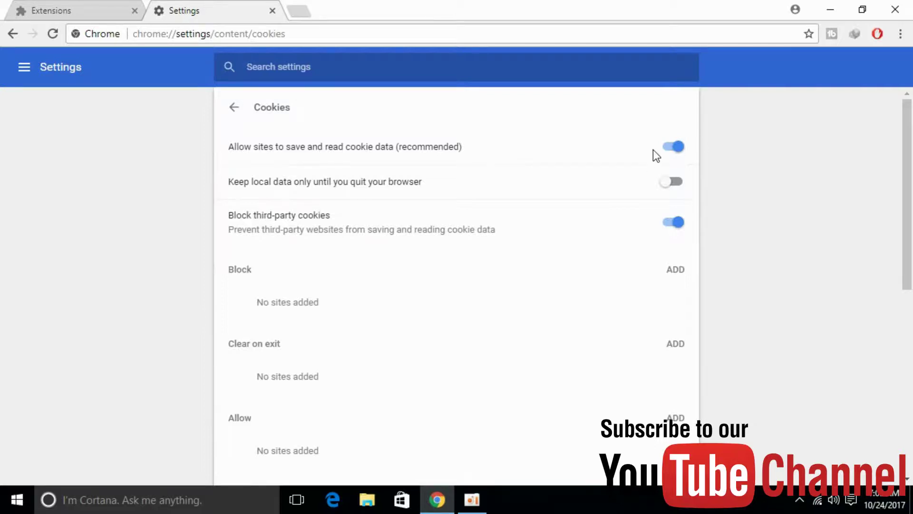
click(672, 150)
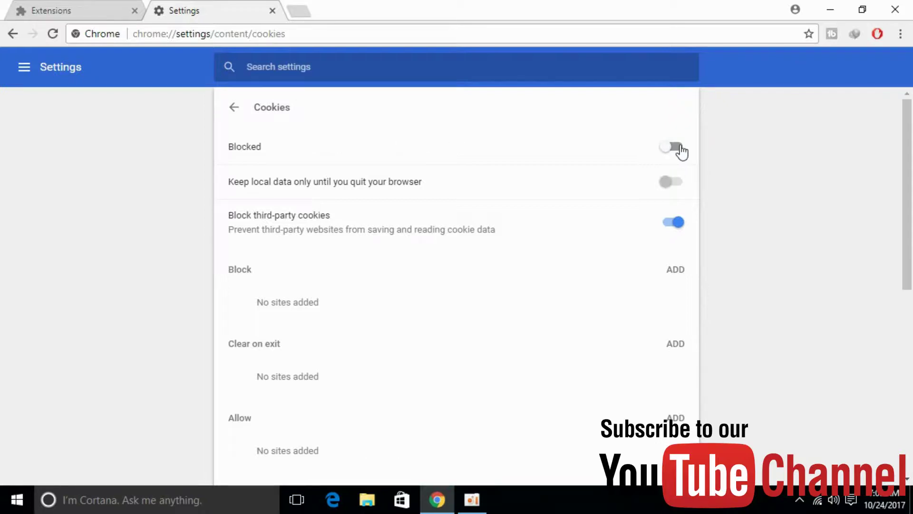
click(681, 149)
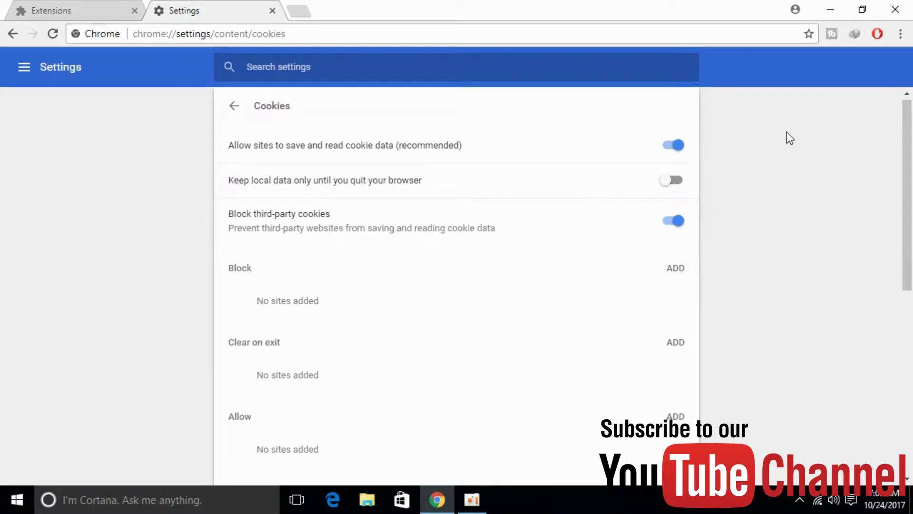
scroll(786, 132, down, 5)
scroll(786, 132, down, 1)
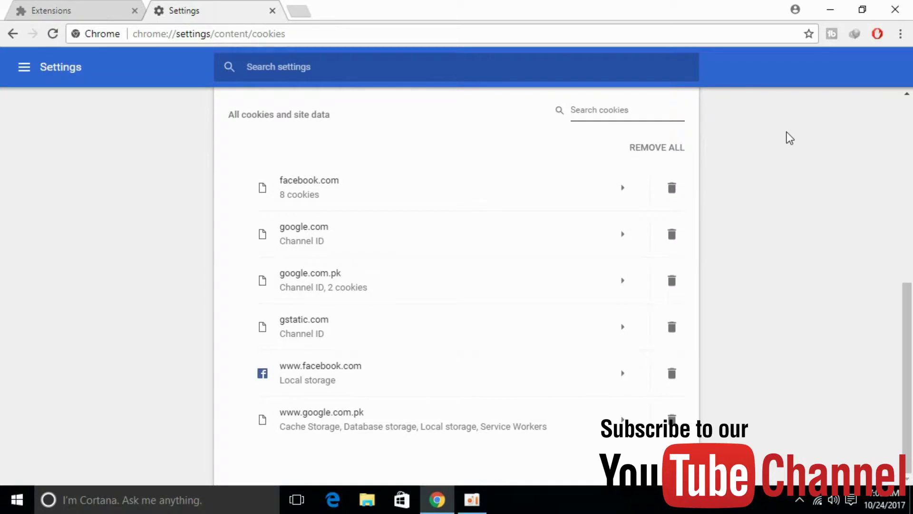
- Use Remove All on all cookies and site data, then confirm Clear All
click(678, 147)
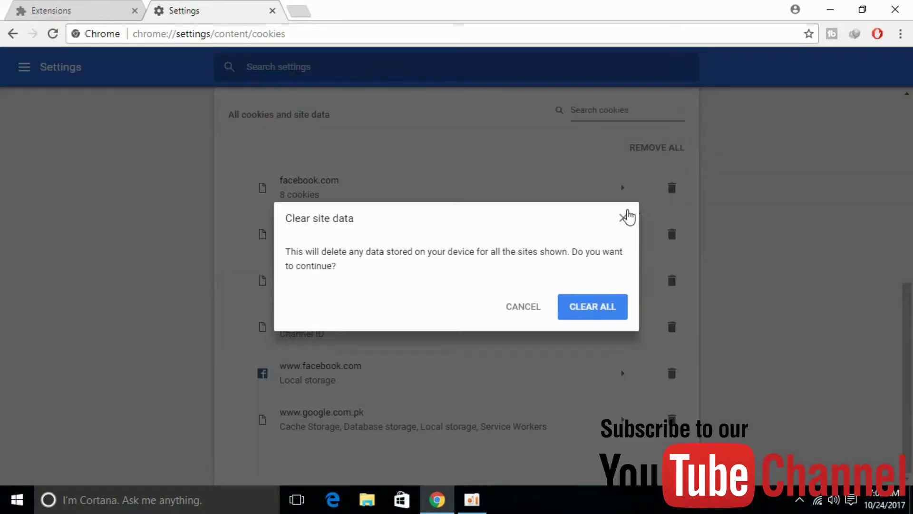
click(625, 219)
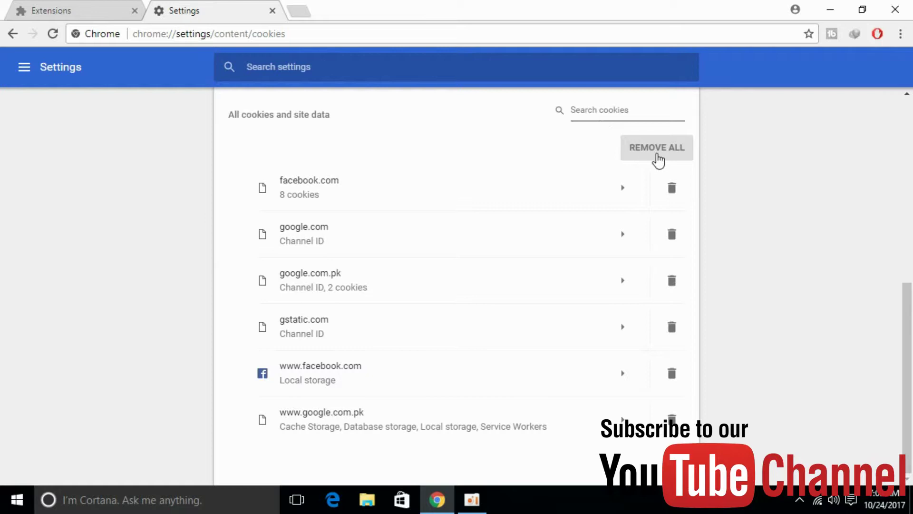
click(642, 154)
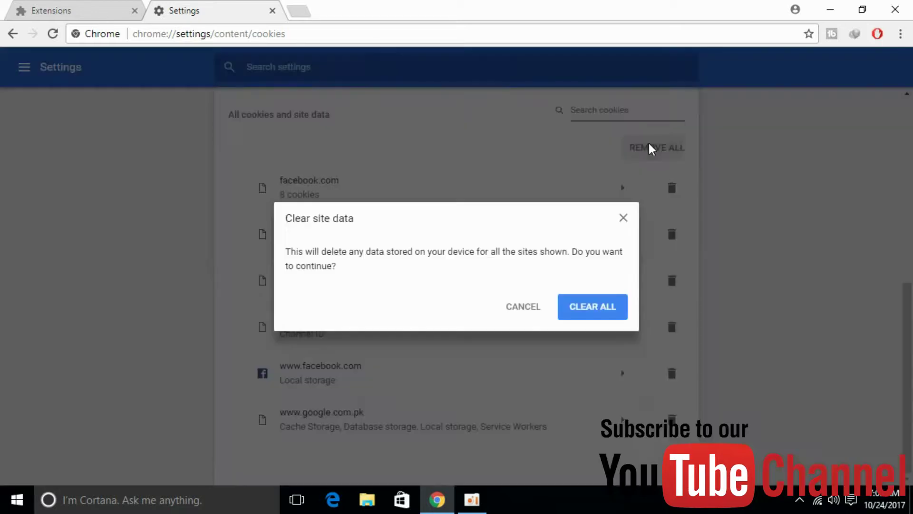
click(592, 306)
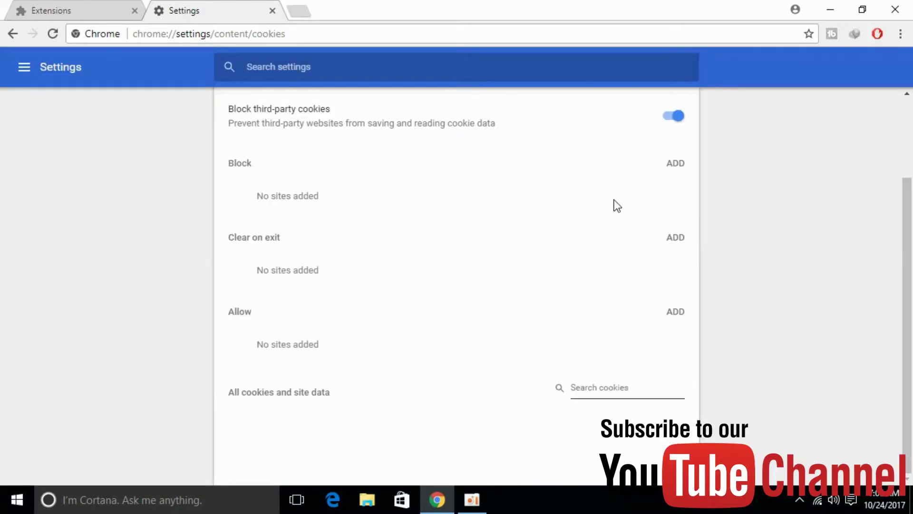
scroll(617, 204, up, 3)
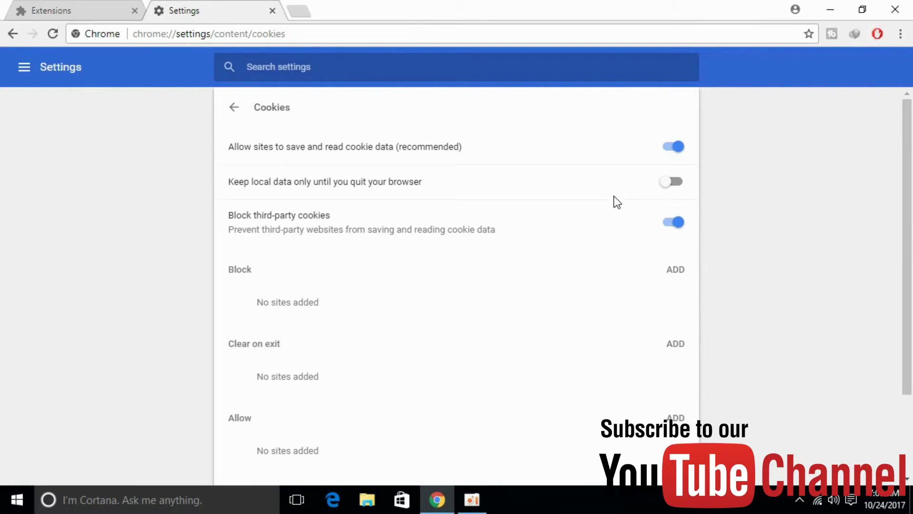
scroll(615, 196, down, 2)
scroll(614, 196, up, 2)
scroll(471, 300, down, 3)
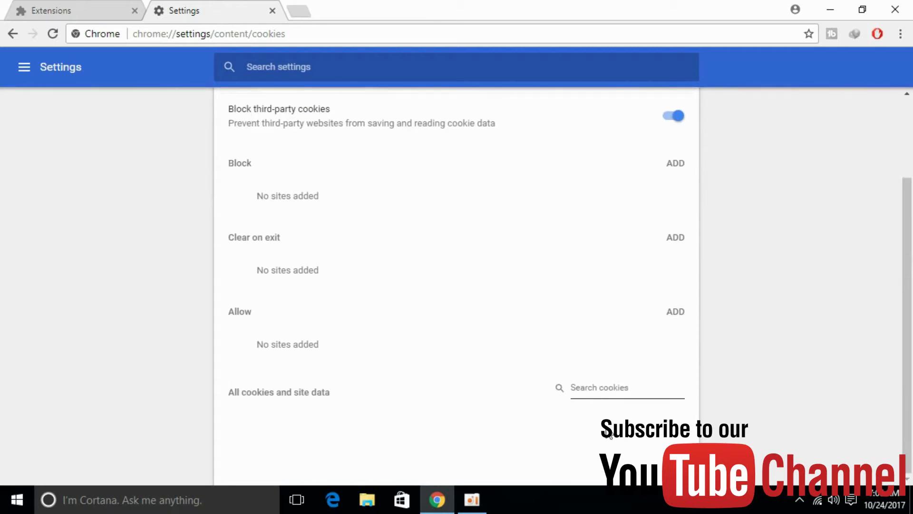
scroll(608, 434, up, 3)
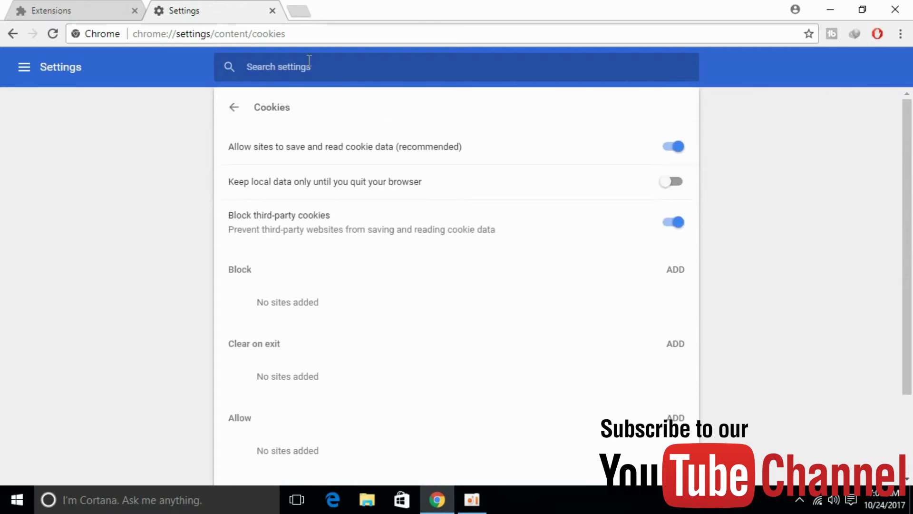
- Close the Settings tab, then the remaining Chrome window
click(271, 10)
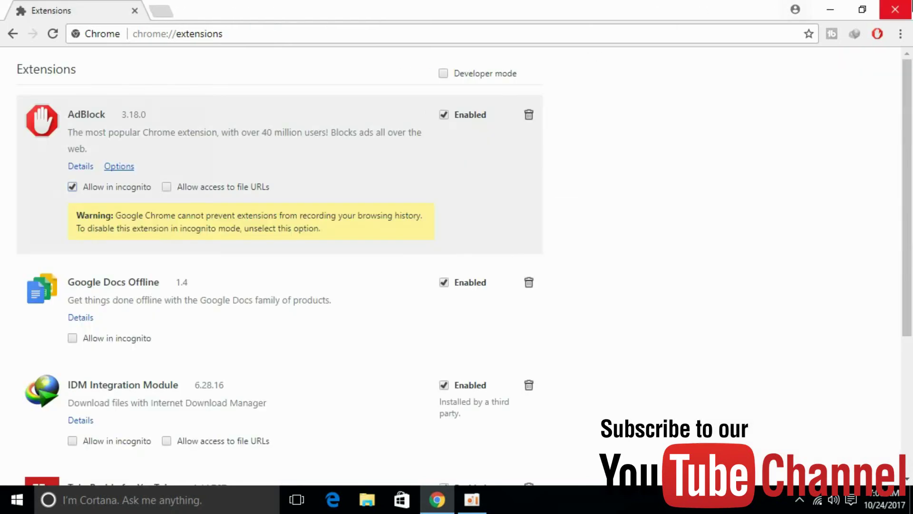
click(895, 9)
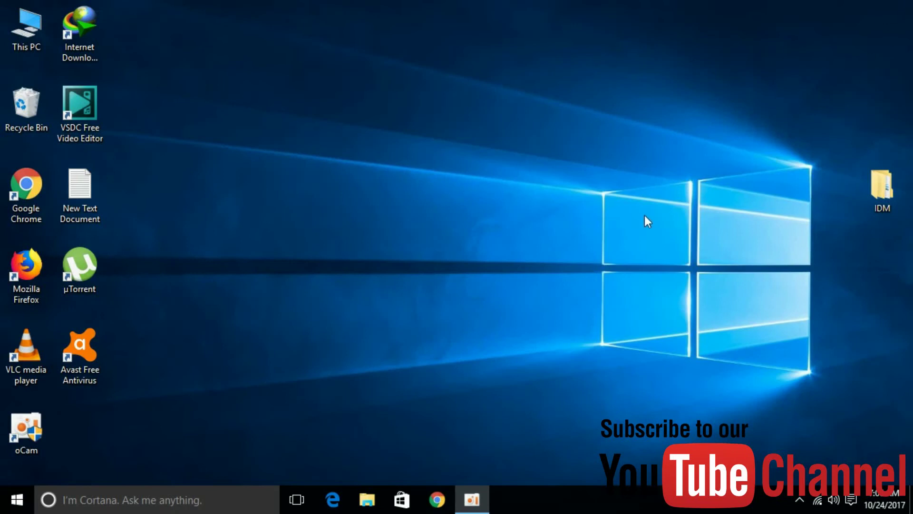